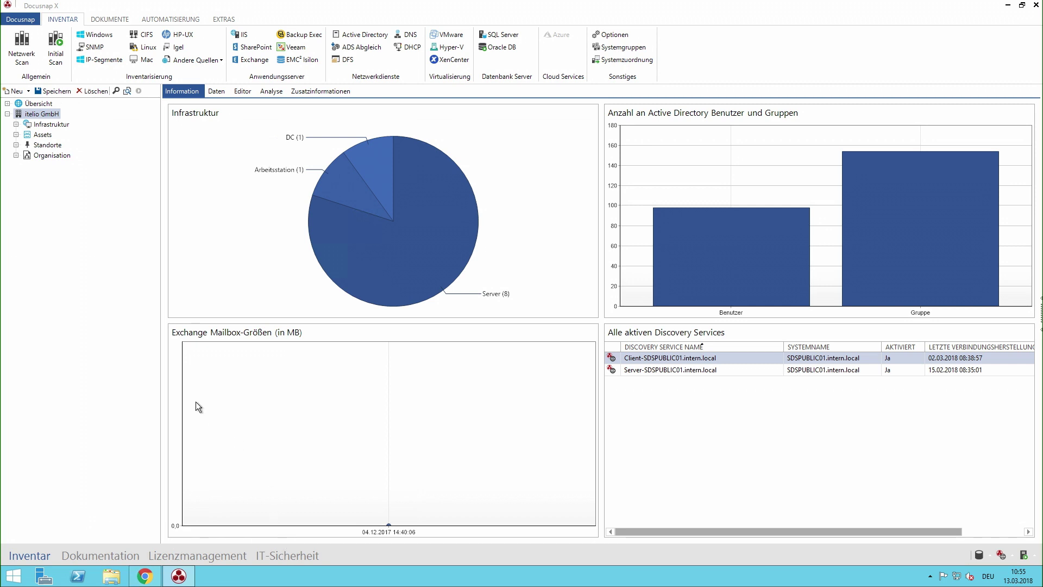
# - Under Assets > Sonstige Assets, select Assetverzeichnis and examine which asset types can be created there, including those under IT-Systeme
pyautogui.click(17, 134)
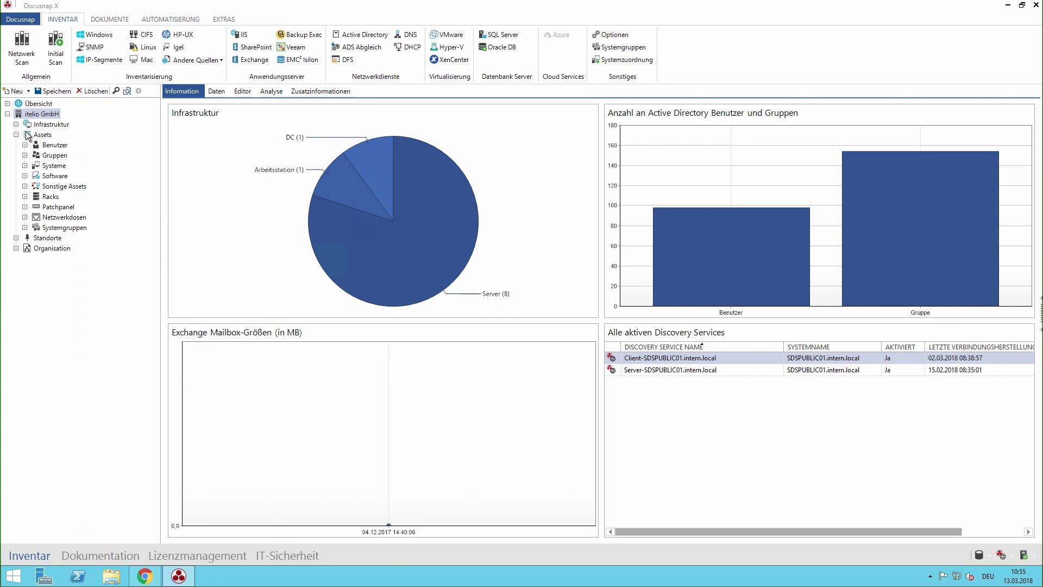
pyautogui.click(25, 187)
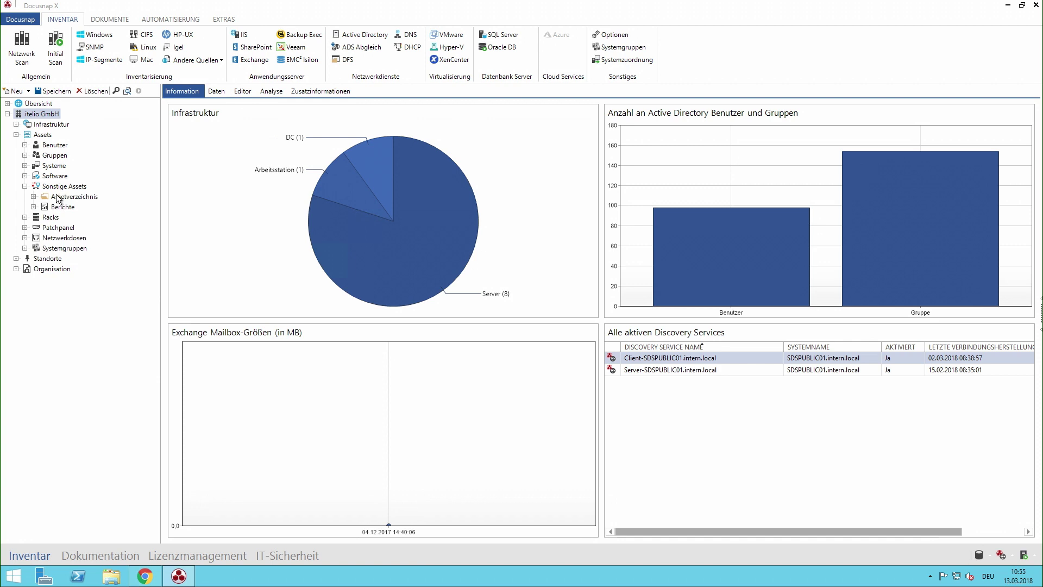
pyautogui.click(40, 196)
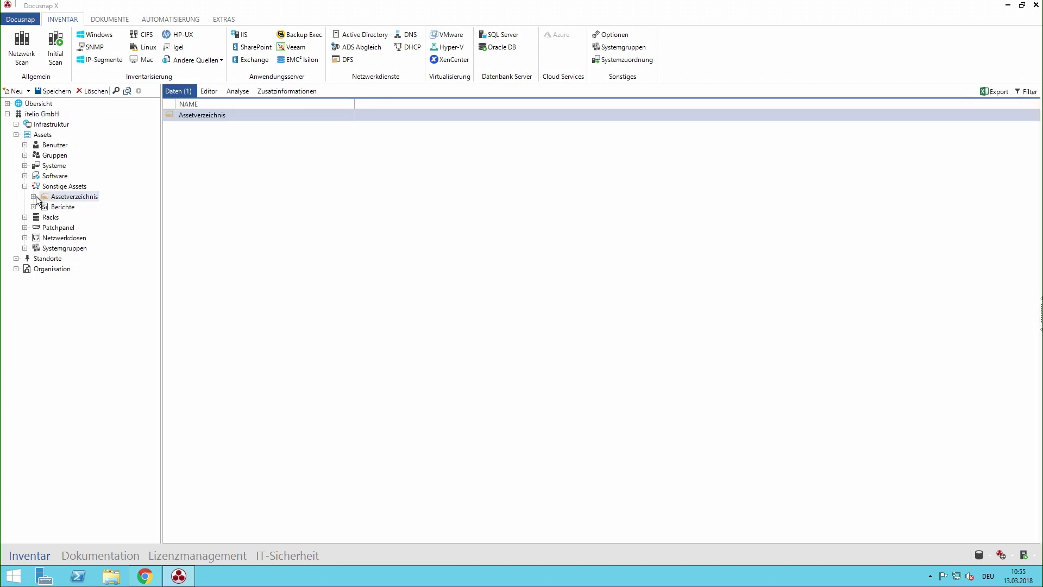
pyautogui.click(16, 91)
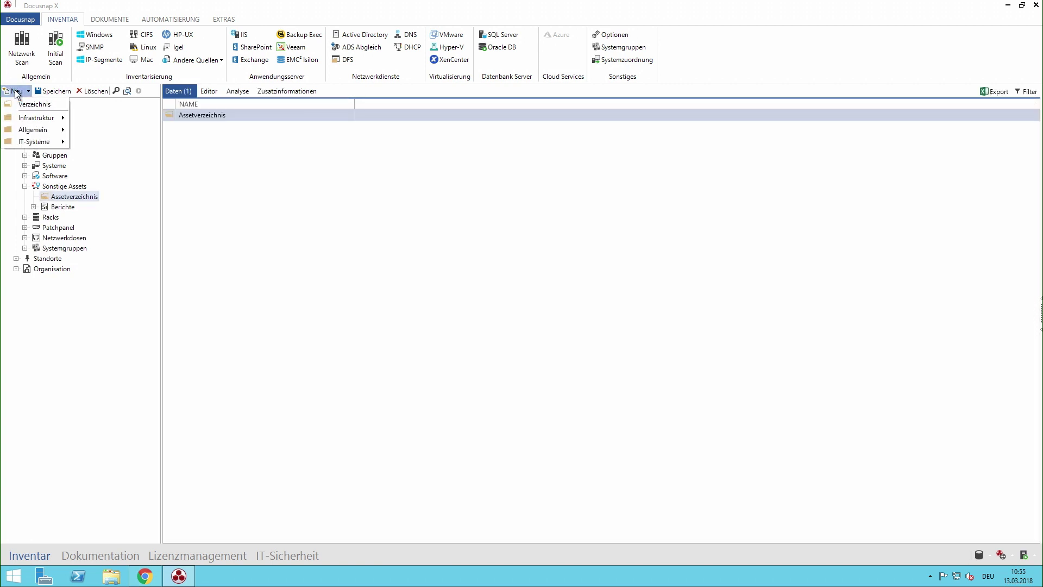
pyautogui.moveTo(29, 118)
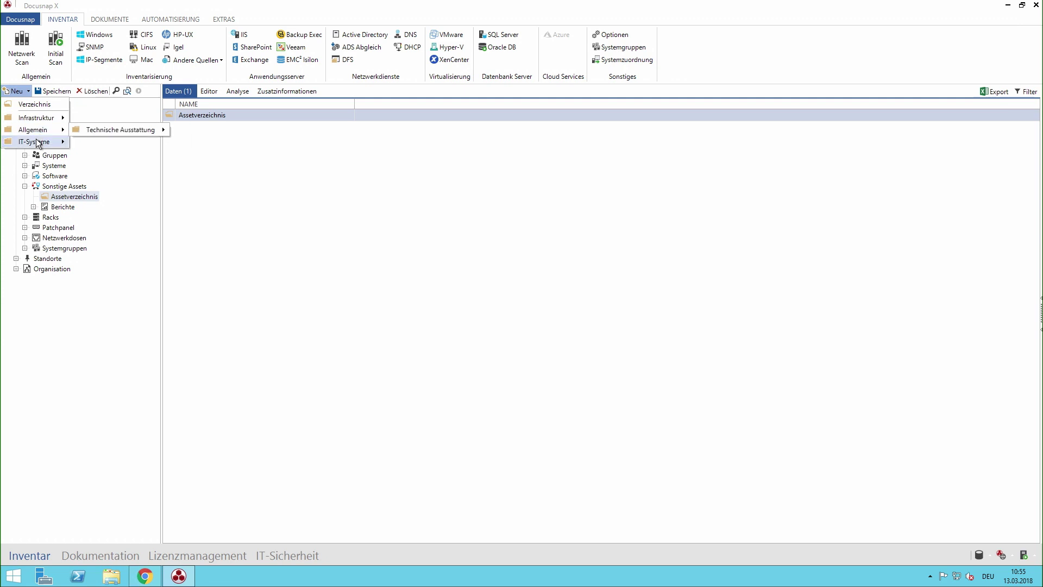
pyautogui.moveTo(38, 142)
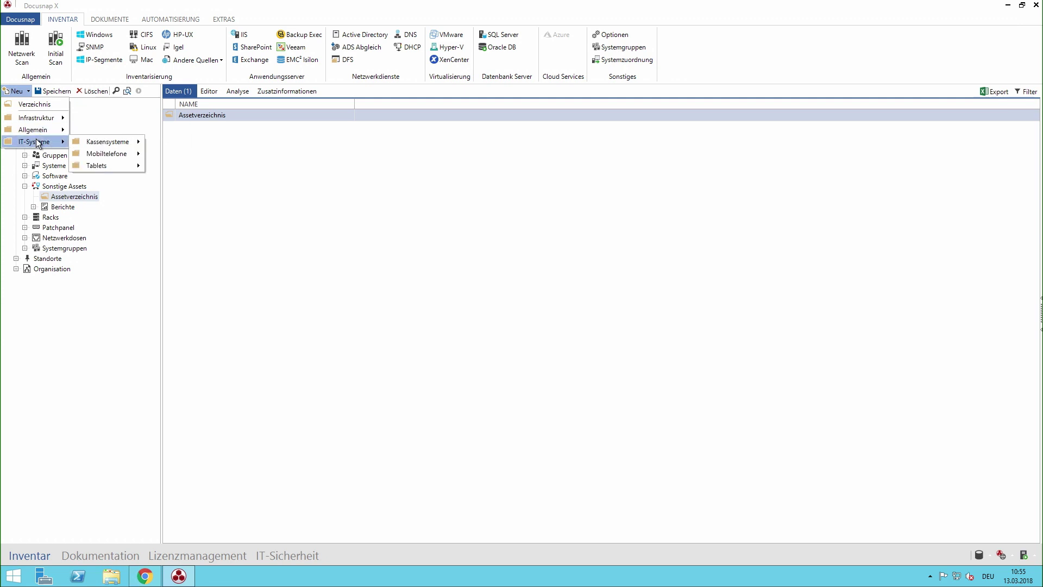
pyautogui.click(243, 218)
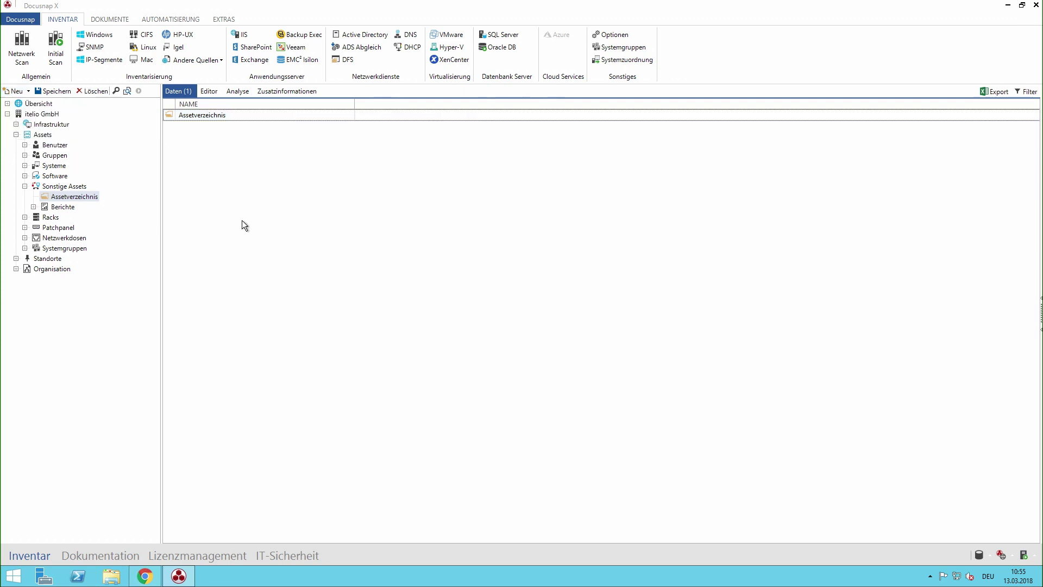
# - Switch to Docusnap Administration and open the management of IT assets
pyautogui.click(21, 19)
pyautogui.click(204, 291)
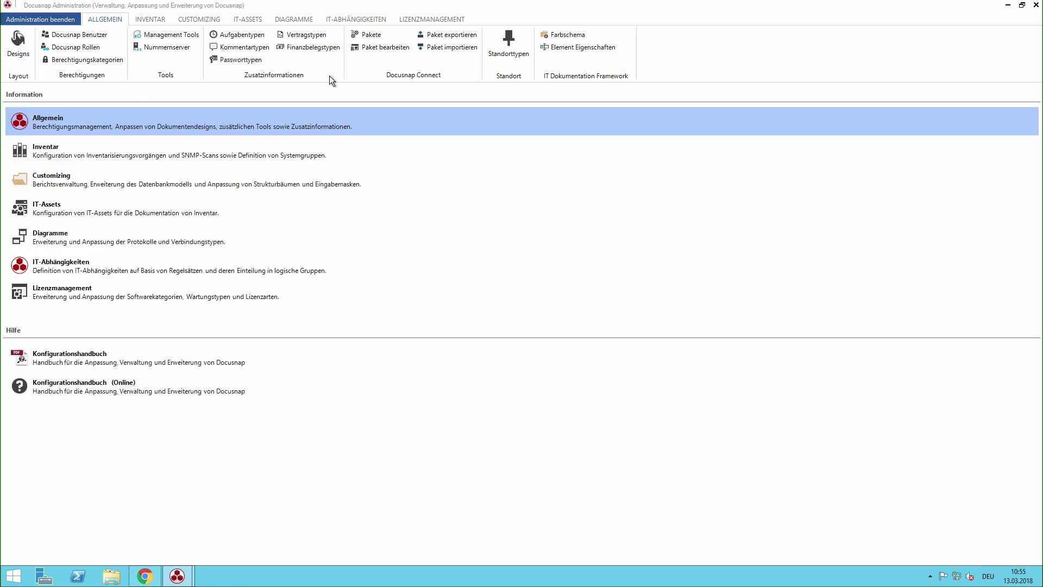
pyautogui.click(234, 20)
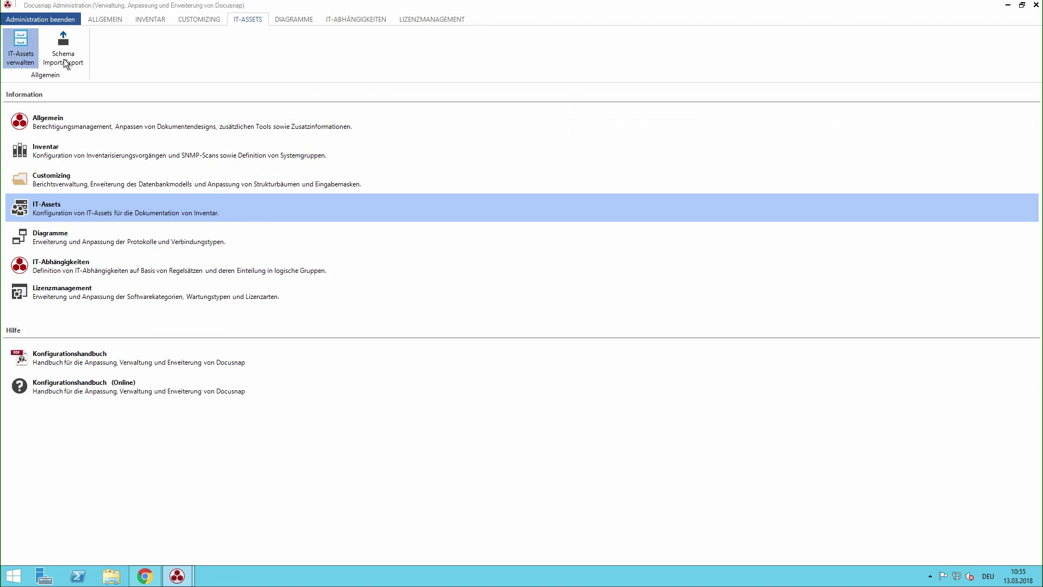
pyautogui.click(25, 44)
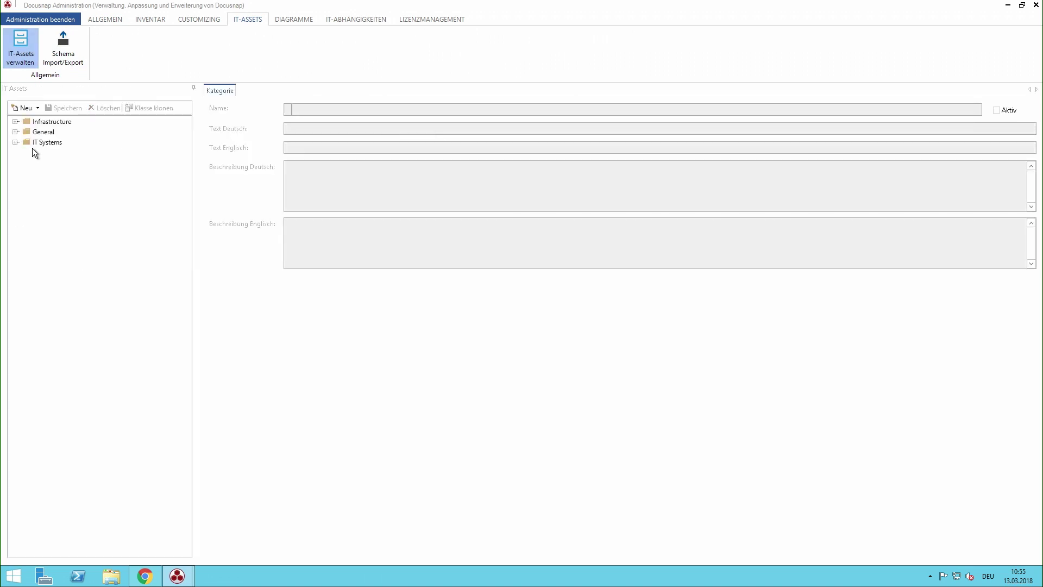
# - Add a subcategory named Phone under IT Systems with German text Telefonie and English text Phone, and save it
pyautogui.click(33, 144)
pyautogui.click(16, 143)
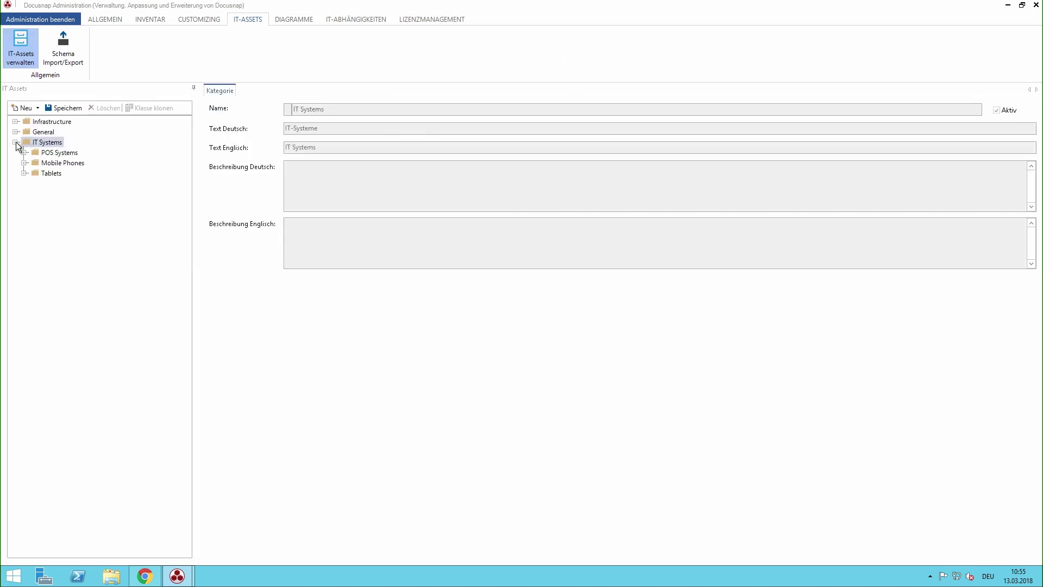
pyautogui.click(25, 108)
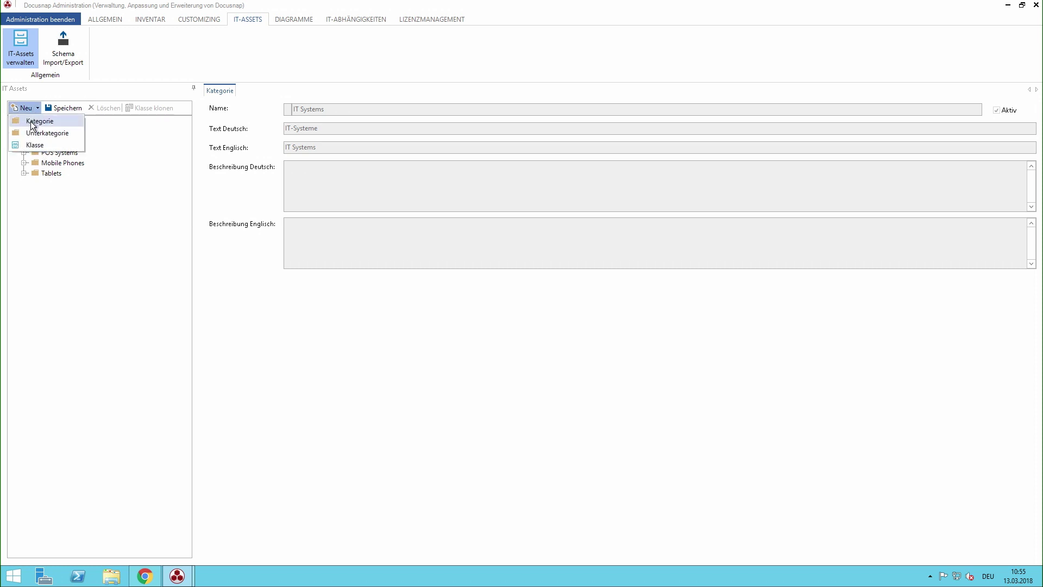
pyautogui.click(40, 133)
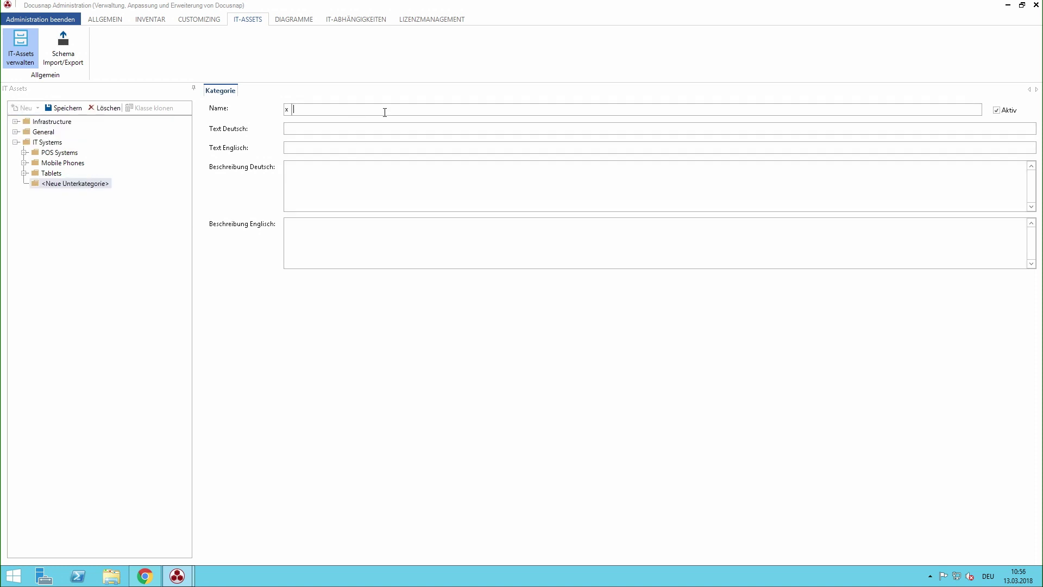
pyautogui.write('PhoneTelefoniePhone')
pyautogui.click(61, 107)
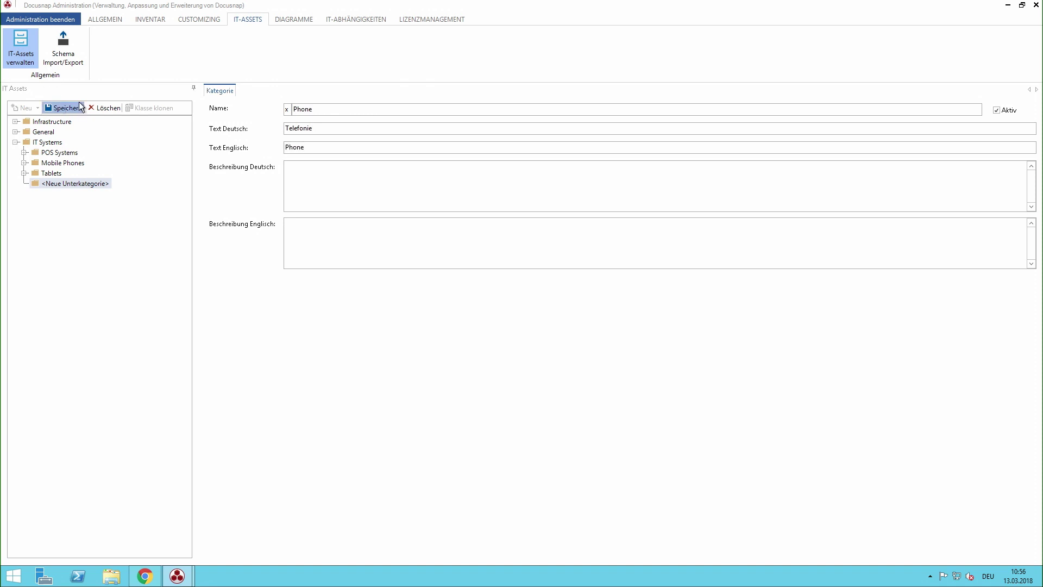
# - Create and save a class IPPhone in the xPhone subcategory, with German text IP-Telefon and English text IP-Phone
pyautogui.click(31, 108)
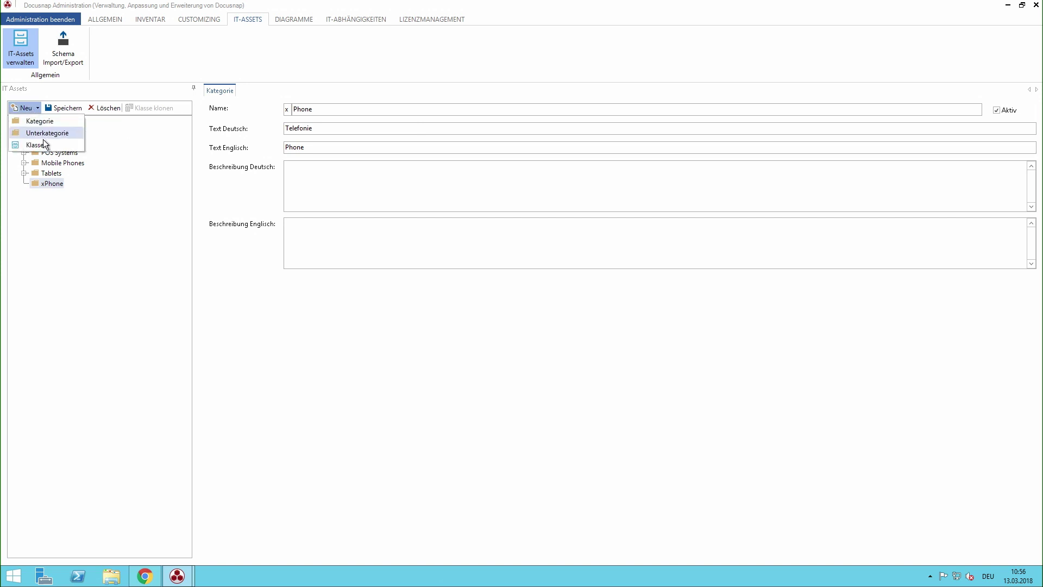
pyautogui.click(48, 144)
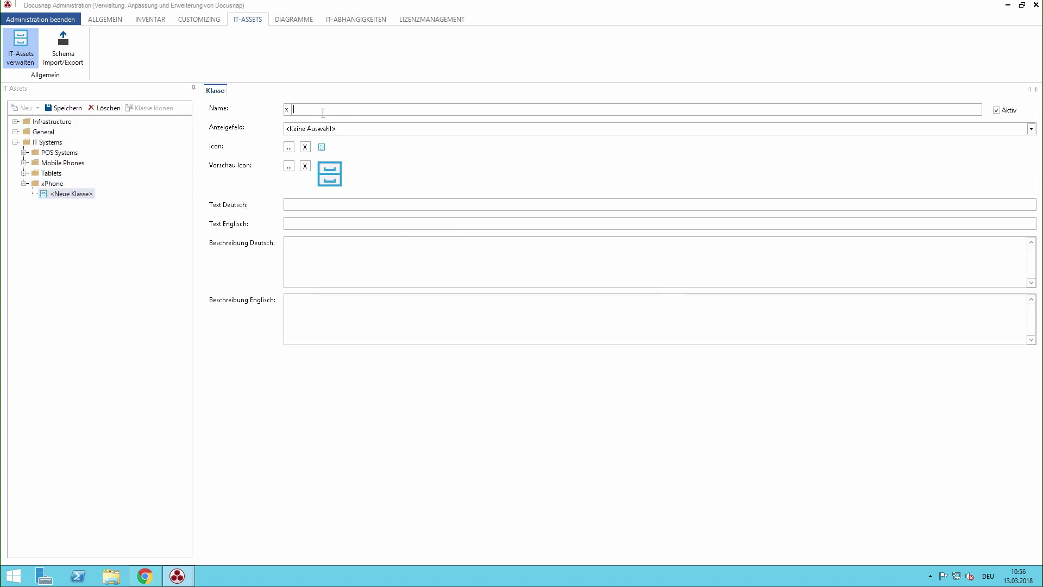
pyautogui.write('IPPhone')
pyautogui.click(388, 128)
pyautogui.click(374, 141)
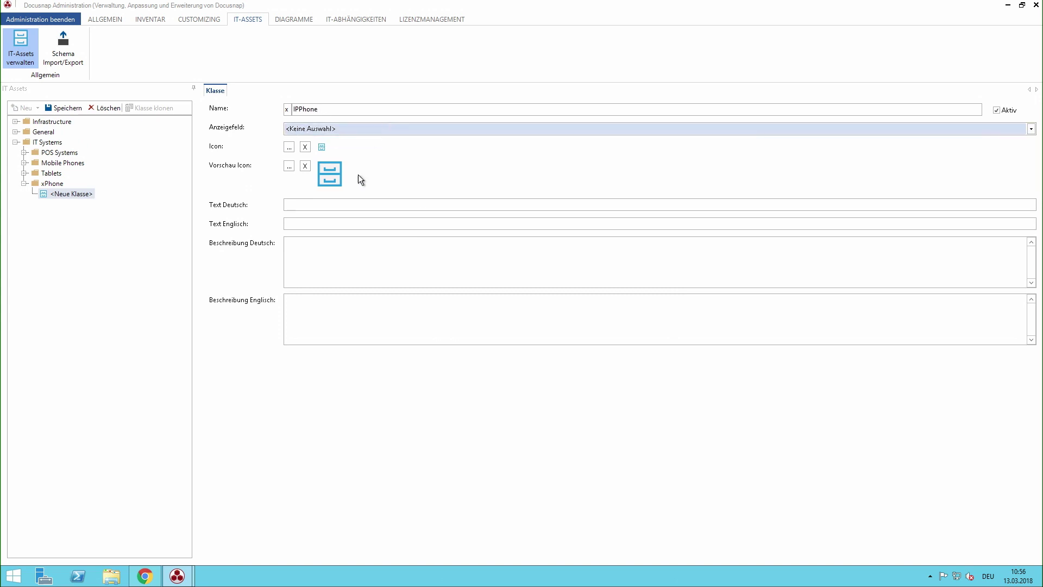
pyautogui.click(339, 207)
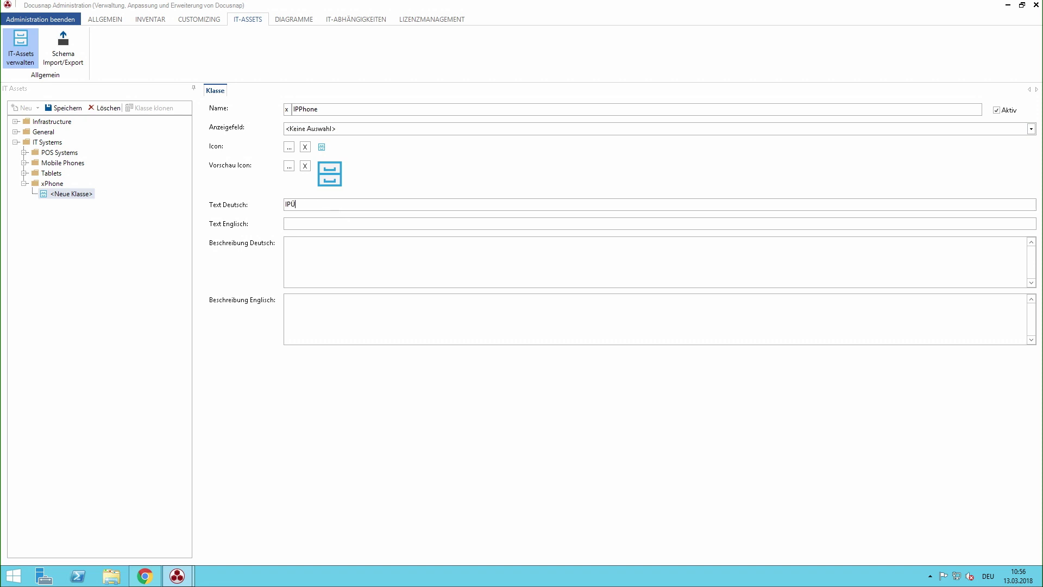
pyautogui.write('IP-Telefon')
pyautogui.write('IP-Phone')
pyautogui.click(62, 109)
# - Expand the xIPPhone class and examine its General and Organization tabs with their sections
pyautogui.click(32, 195)
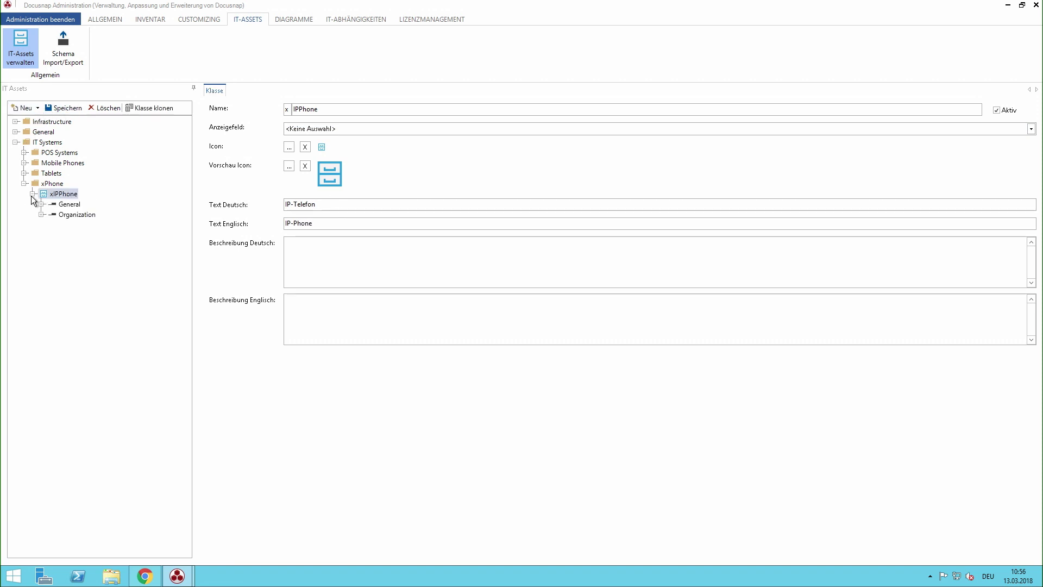
pyautogui.click(60, 204)
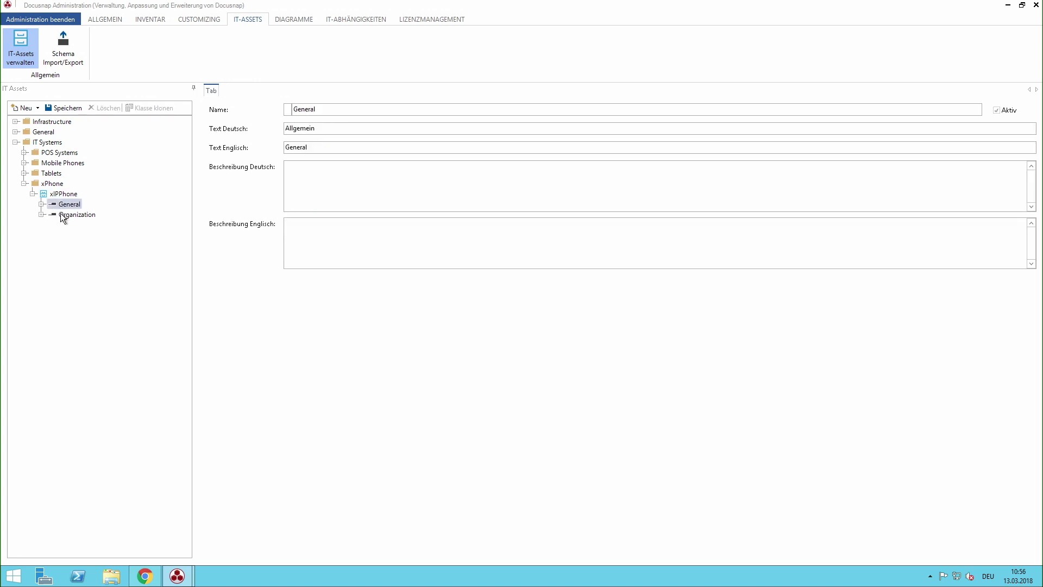
pyautogui.click(63, 217)
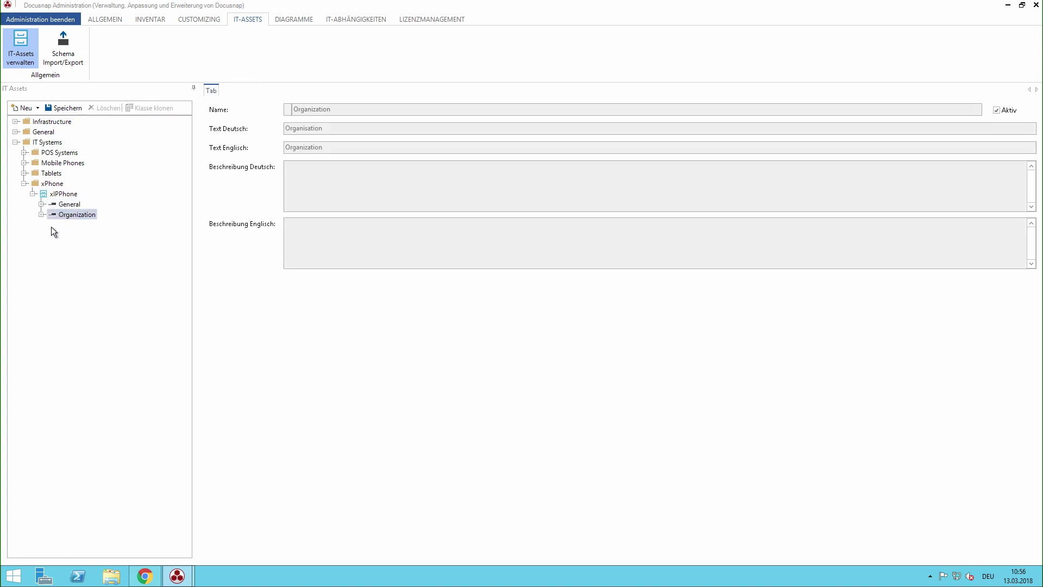
pyautogui.click(58, 205)
pyautogui.click(41, 205)
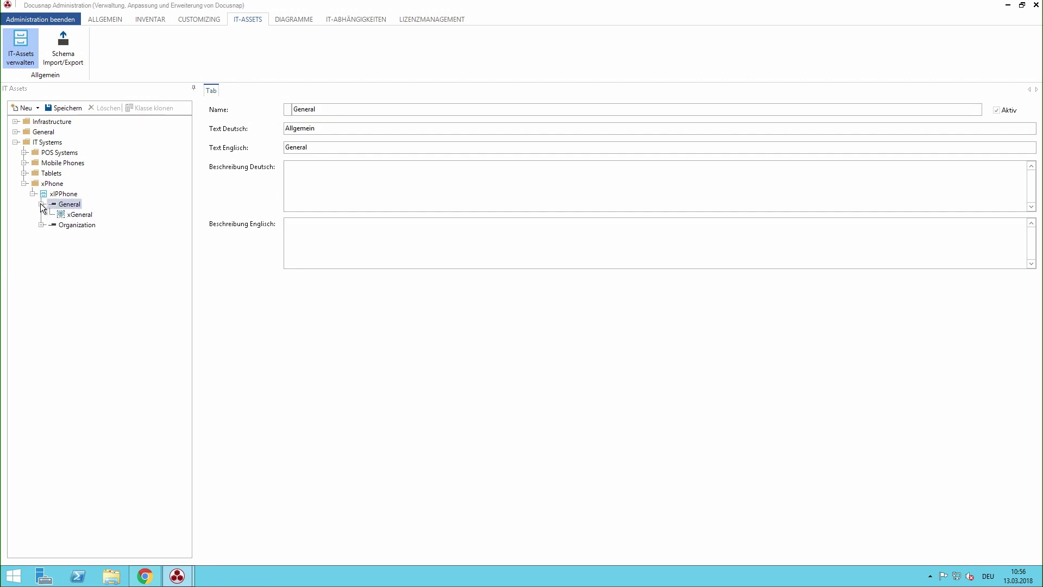
pyautogui.click(42, 225)
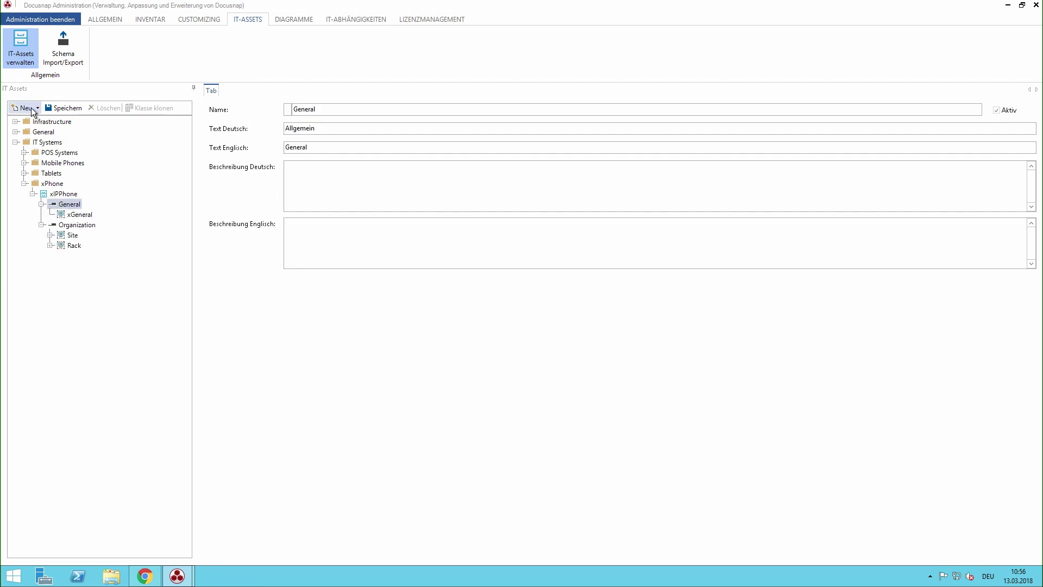
# - Add a text property Hersteller to the xGeneral section, with German text Hersteller and English text Vendor, and save it
pyautogui.click(87, 216)
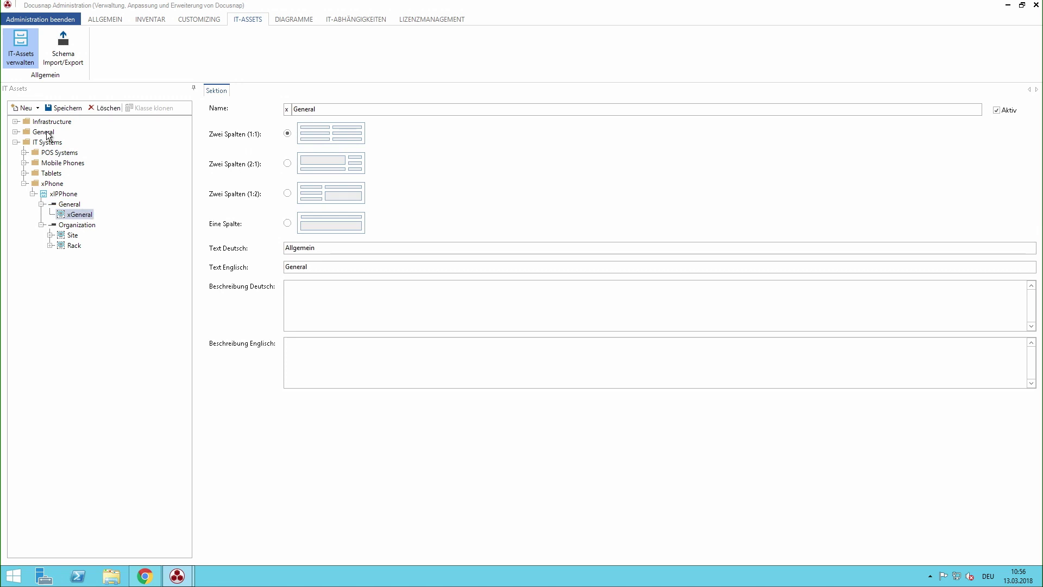
pyautogui.click(38, 107)
pyautogui.click(41, 143)
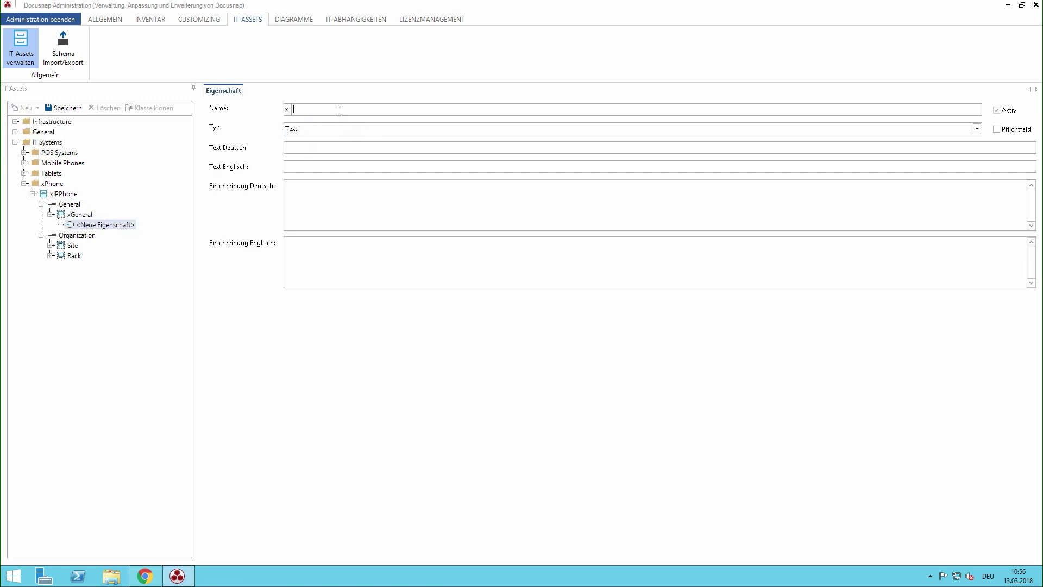
pyautogui.write('Hersteller')
pyautogui.press('Tab')
pyautogui.press('Tab')
pyautogui.press('Tab')
pyautogui.write('Hersteller')
pyautogui.press('Tab')
pyautogui.write('Vendo')
pyautogui.click(68, 109)
# - Add and save another text property named Modell, with German text Modell and English text Model
pyautogui.click(36, 108)
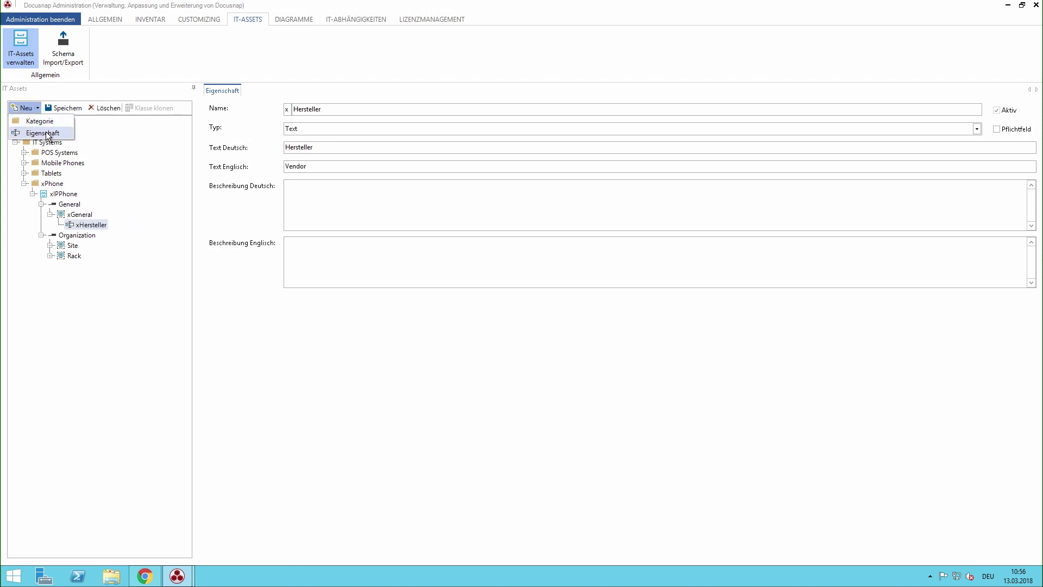
pyautogui.click(47, 134)
pyautogui.write('Modell')
pyautogui.press('Tab')
pyautogui.press('Tab')
pyautogui.press('Tab')
pyautogui.write('Modell')
pyautogui.press('Tab')
pyautogui.write('Model')
pyautogui.click(62, 108)
# - Add and save a text property called Name, using Name as both the German and the English text
pyautogui.click(39, 107)
pyautogui.click(41, 132)
pyautogui.write('Name')
pyautogui.press('Tab')
pyautogui.press('Tab')
pyautogui.press('Tab')
pyautogui.write('Name')
pyautogui.press('Tab')
pyautogui.write('Name')
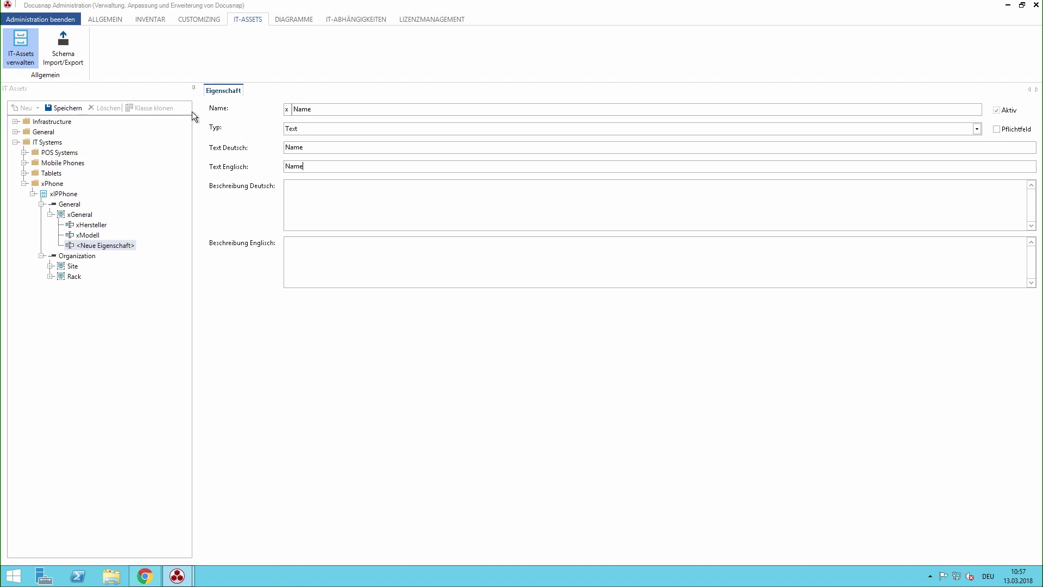
pyautogui.click(64, 112)
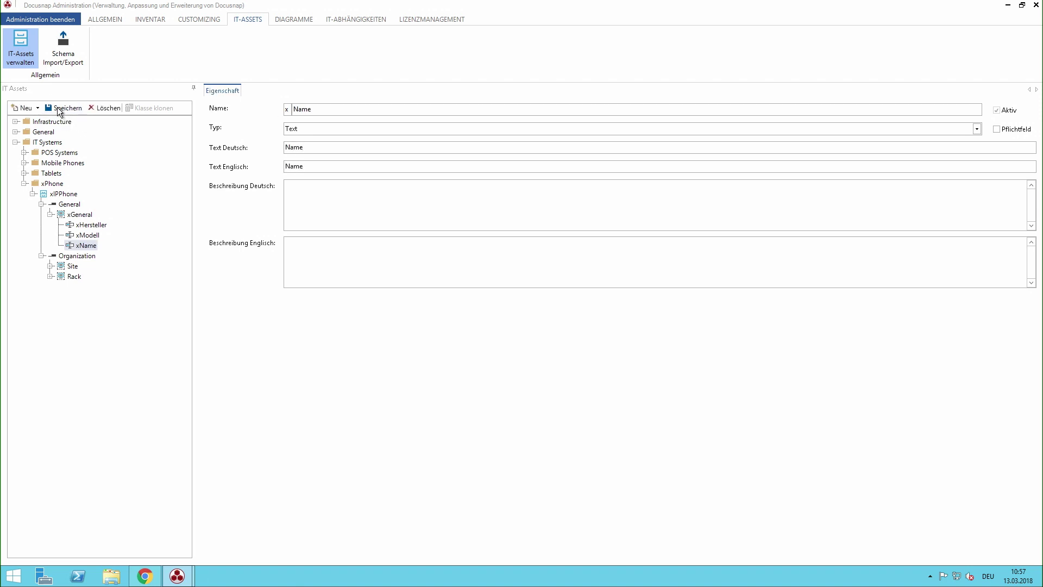
# - Add and save a property Netzwerkinformation of type Netzwerk Informationen, with German text Netzwerkinformation and English text Network Information
pyautogui.click(39, 108)
pyautogui.click(29, 133)
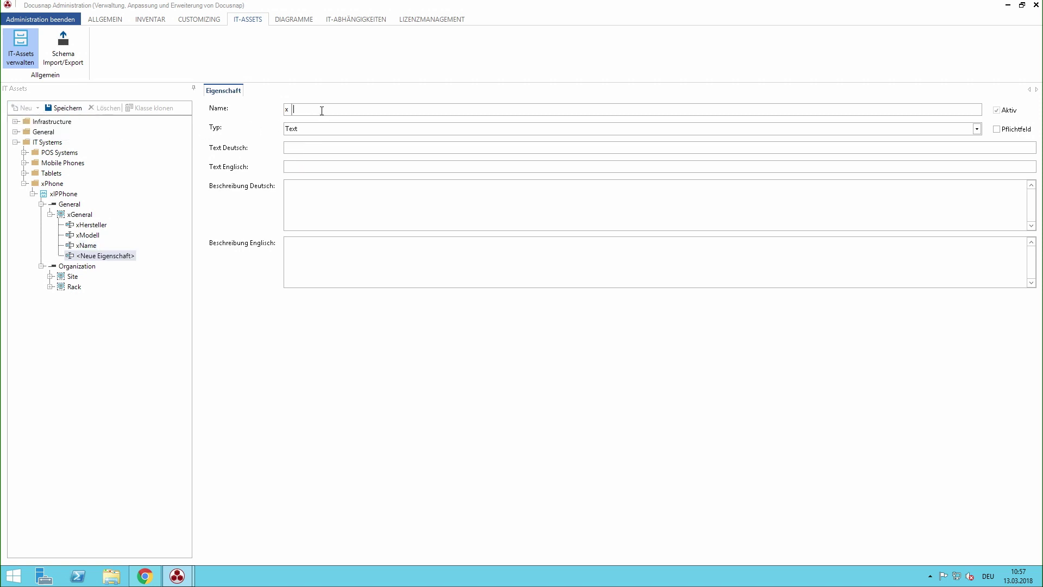
pyautogui.write('Netzwerkinformation')
pyautogui.press('Tab')
pyautogui.press('Tab')
pyautogui.press('Tab')
pyautogui.write('Netzwerkinformation')
pyautogui.press('Tab')
pyautogui.write('Network Information')
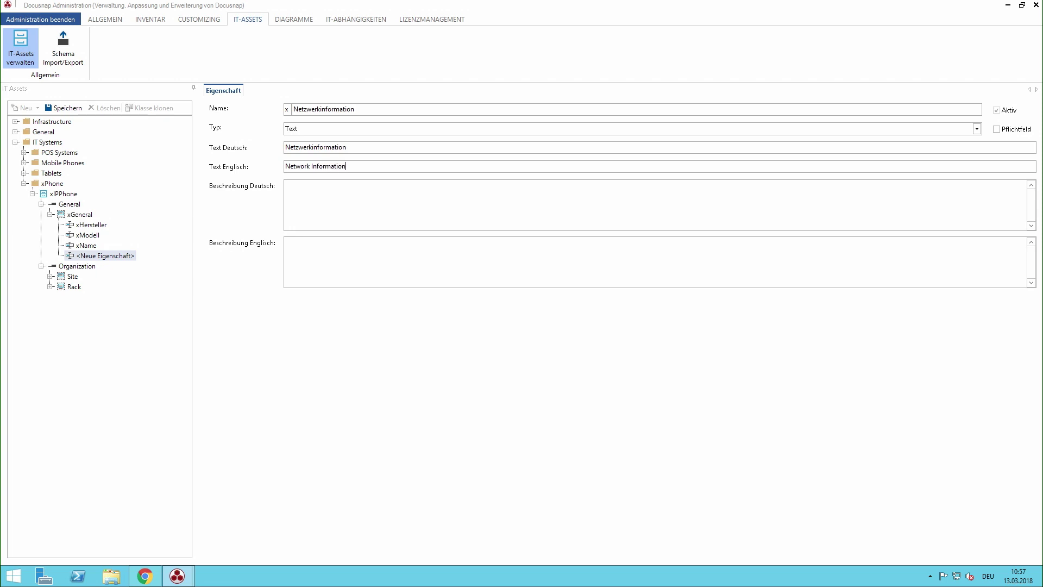
pyautogui.click(408, 125)
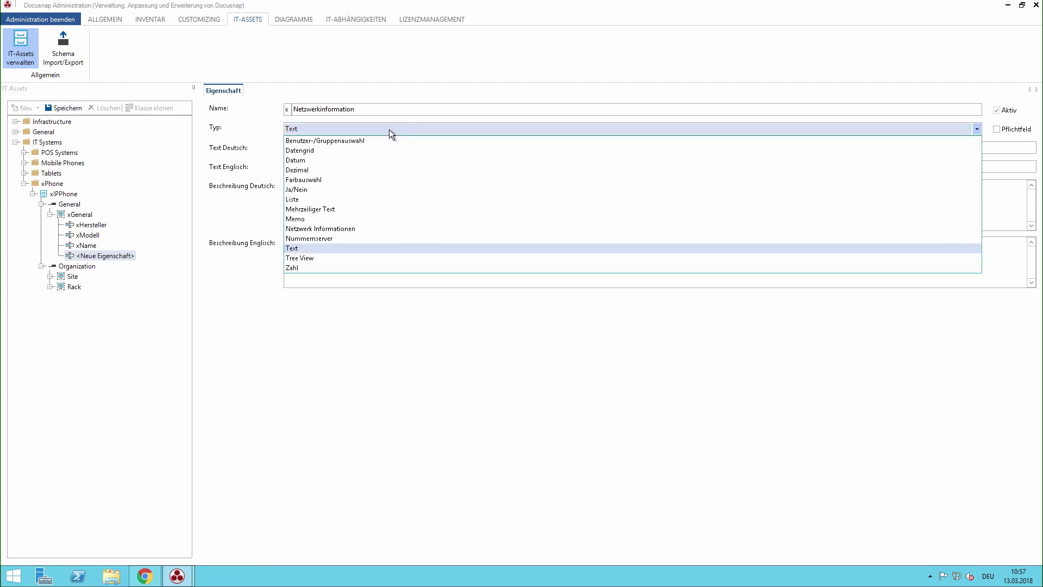
pyautogui.click(364, 230)
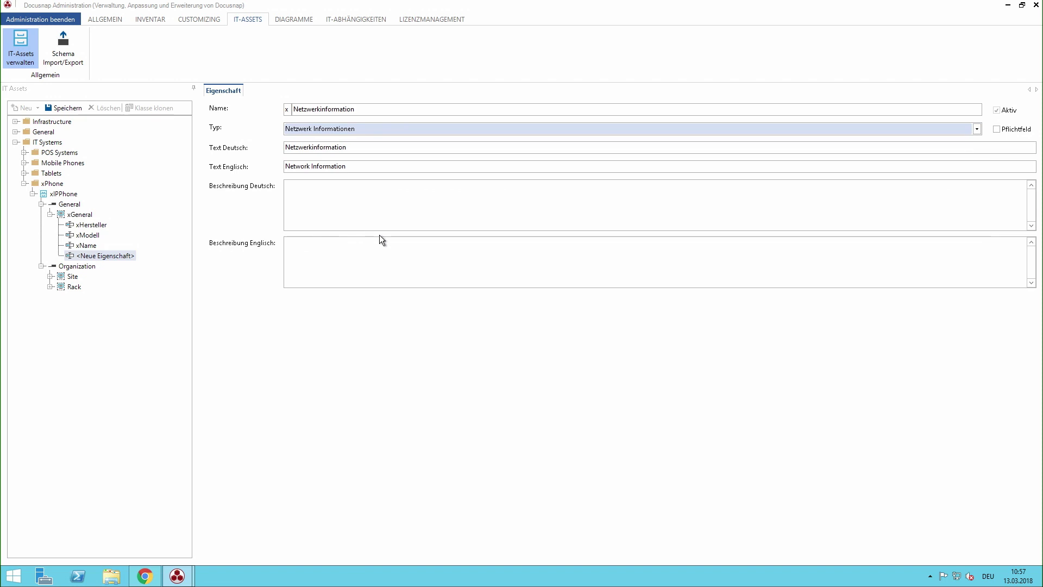
pyautogui.click(70, 107)
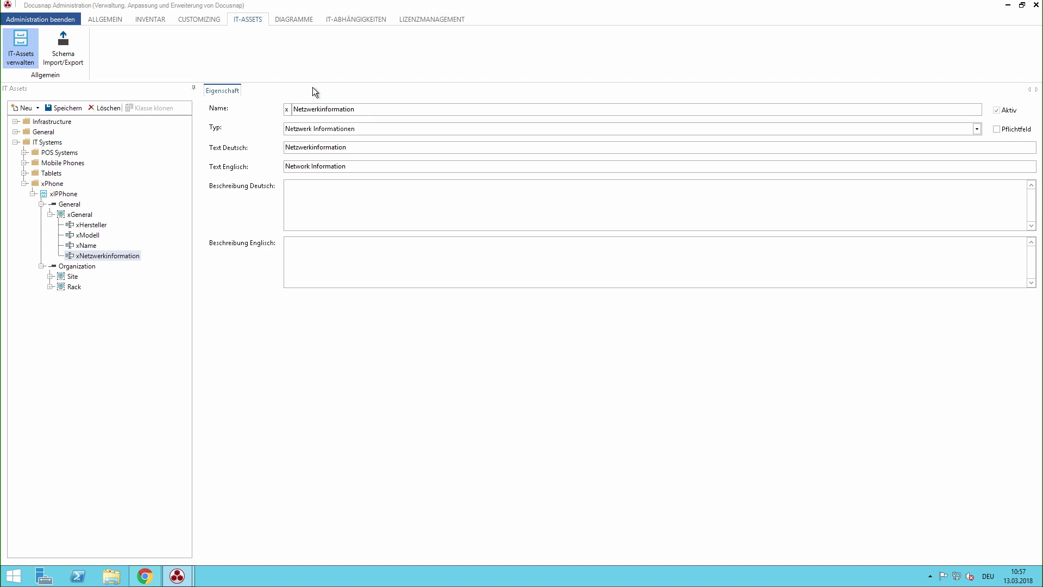
# - Leave the administration and open the Assetverzeichnis under Sonstige Assets for itelio GmbH in the inventory
pyautogui.click(51, 20)
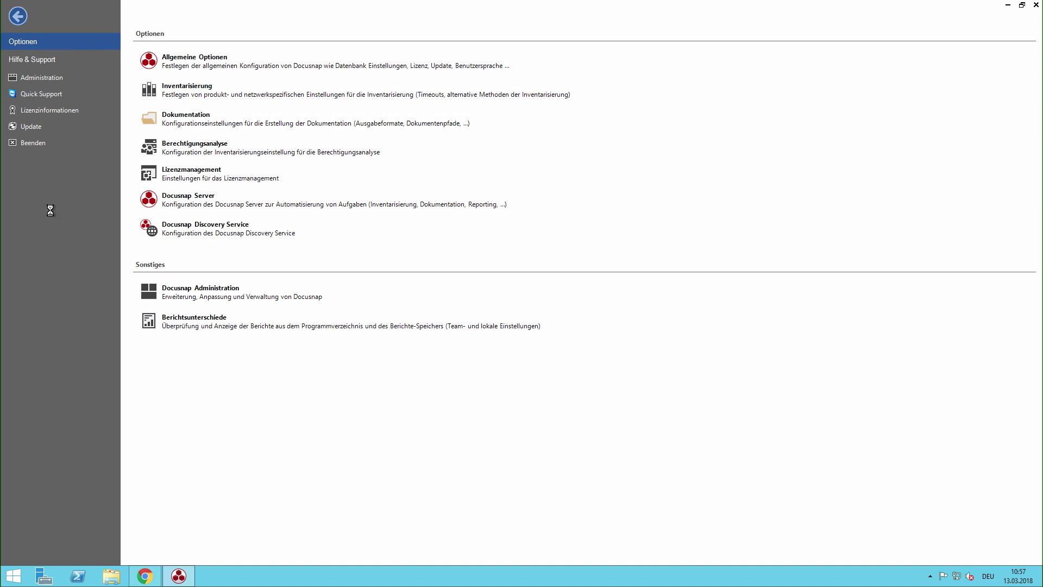
pyautogui.press('Escape')
pyautogui.click(7, 113)
pyautogui.click(16, 135)
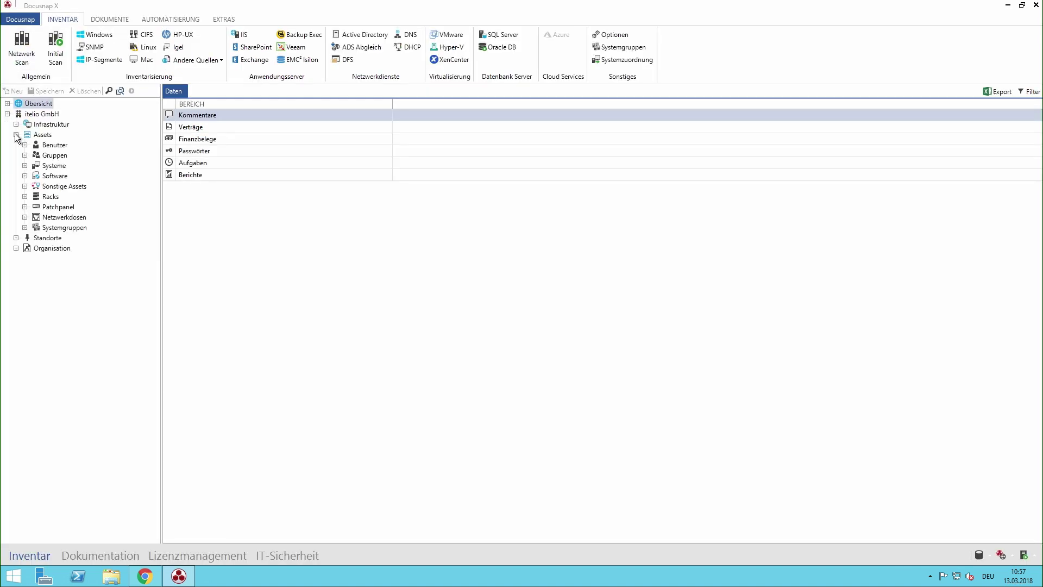
pyautogui.click(24, 186)
pyautogui.click(49, 196)
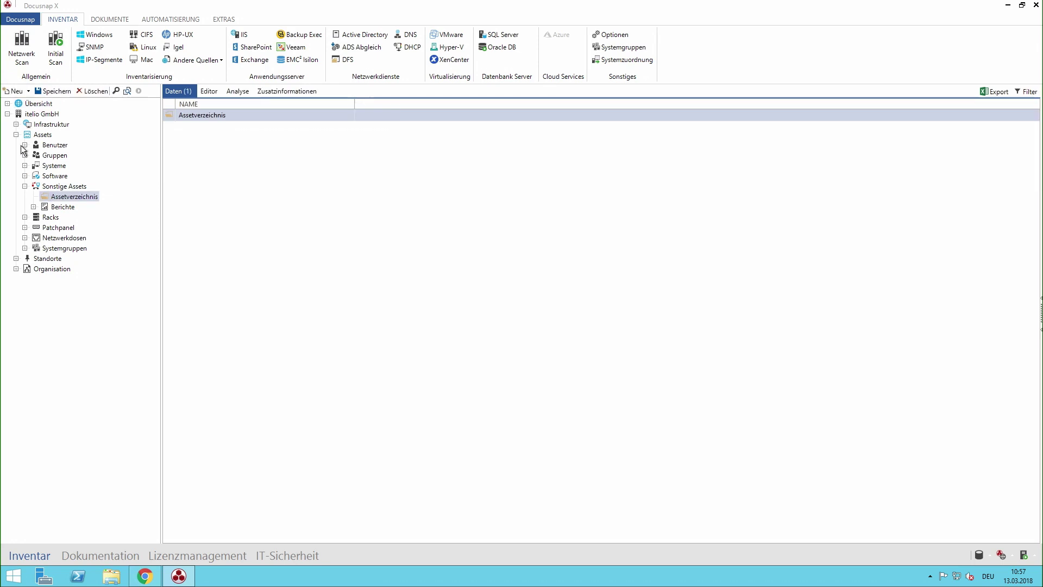
# - Create a new IP-Telefon entry from the Telefonie category of IT-Systeme in the asset directory
pyautogui.click(15, 92)
pyautogui.moveTo(63, 141)
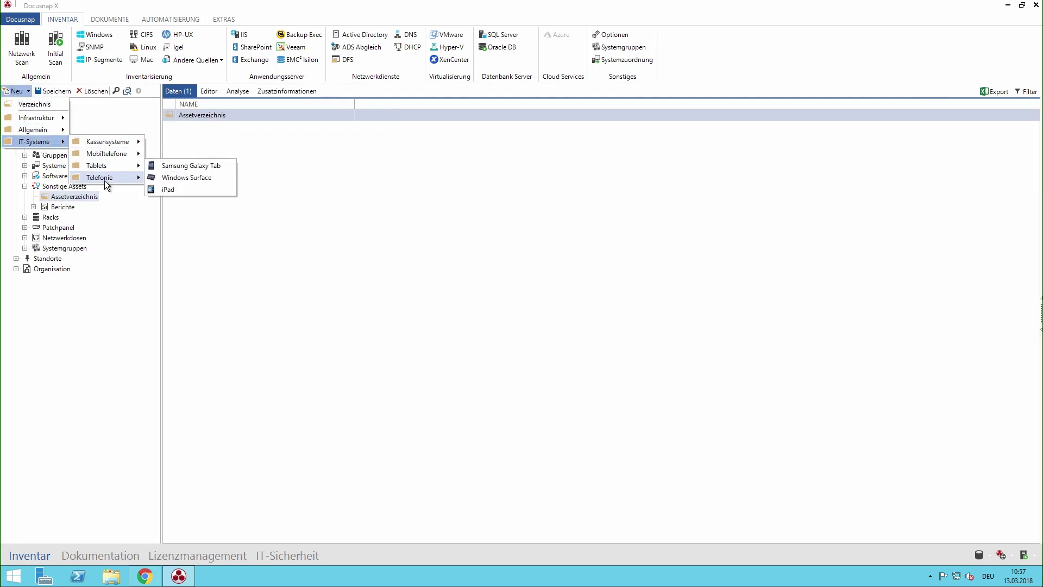
pyautogui.moveTo(128, 177)
pyautogui.click(164, 177)
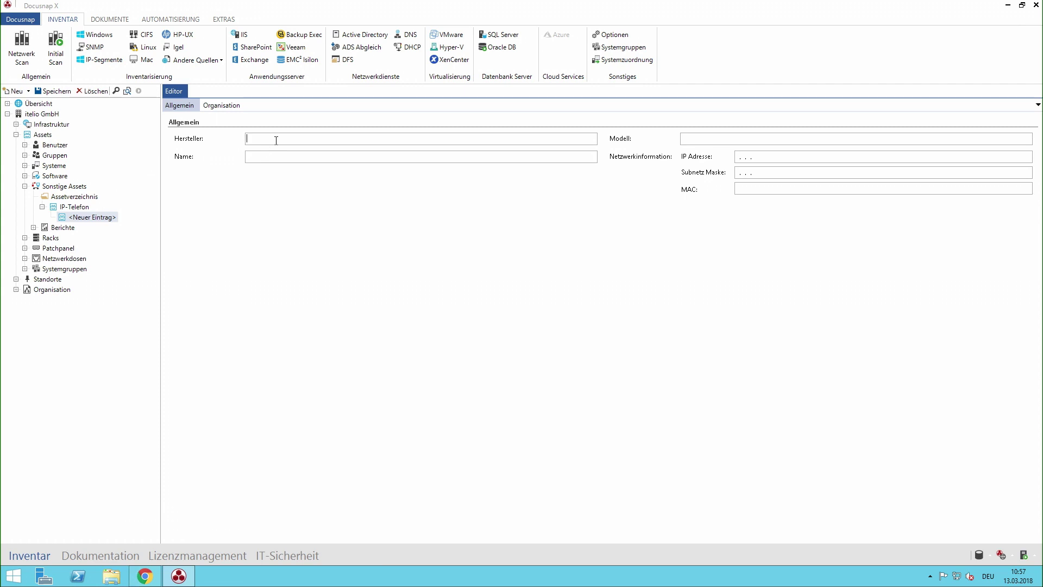
# - Fill in the phone entry with Hersteller itelio GmbH, Modell Docusnap-Phone and Name Telefonie5.0
pyautogui.write('itelio GmbH')
pyautogui.write('Docusn')
pyautogui.write('ap-Pho')
pyautogui.write('ne')
pyautogui.write('Telefonie5.0')
# - Set the phone's IP address to 192.168.2.3 and subnet mask to 255.255.255.0, and save the entry
pyautogui.click(737, 157)
pyautogui.write('192')
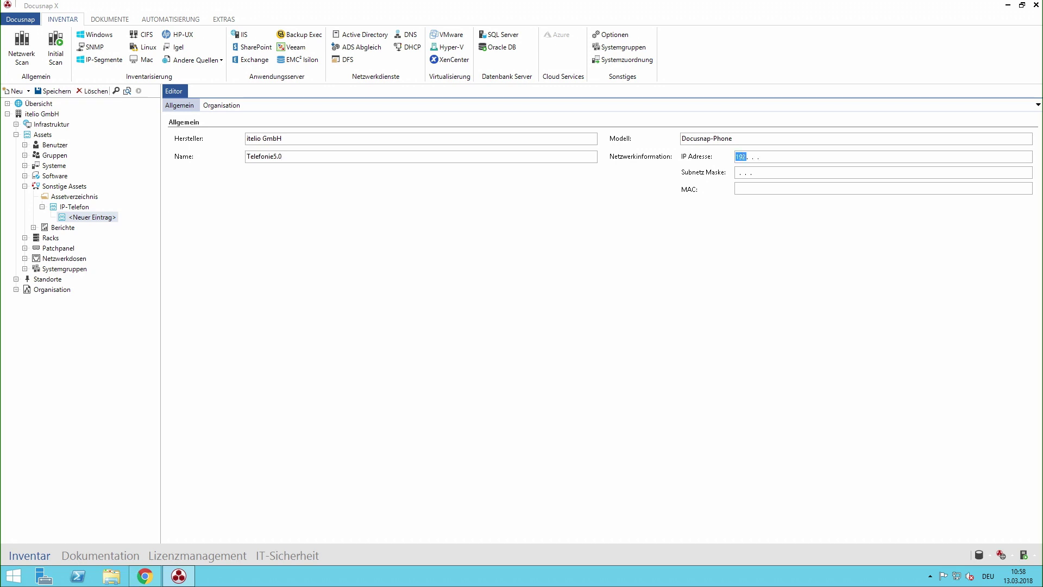
pyautogui.press('.')
pyautogui.write('168')
pyautogui.press('.')
pyautogui.write('2')
pyautogui.press('.')
pyautogui.press('Tab')
pyautogui.write('255.255.255.')
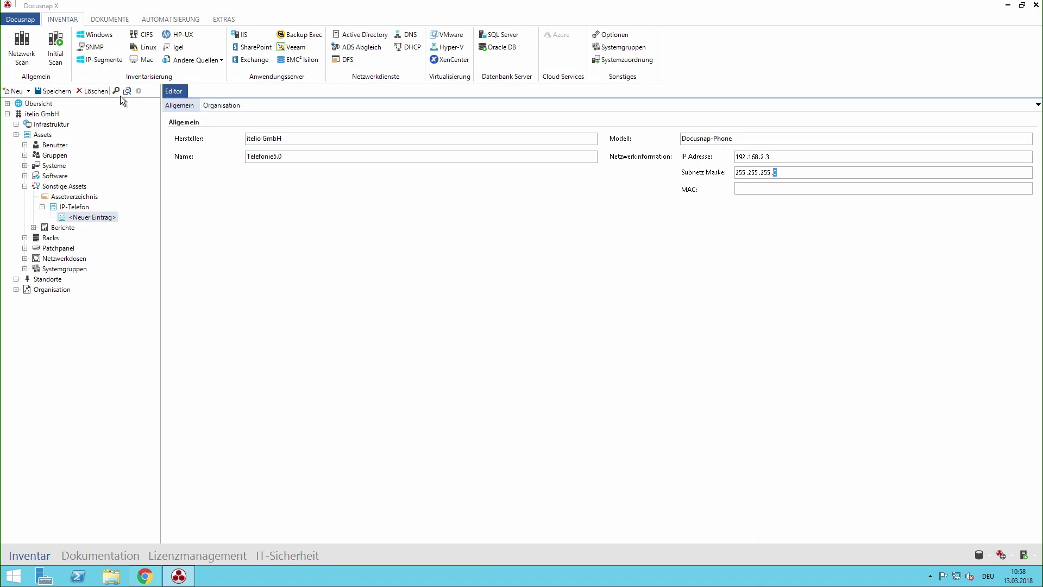
pyautogui.click(53, 90)
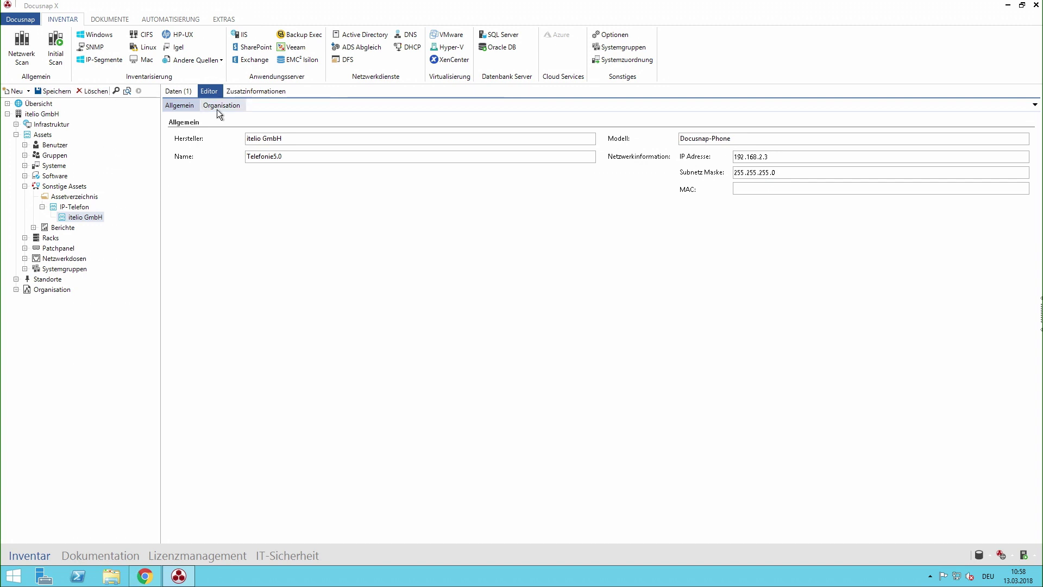
# - Display the list of IP-Telefon assets and open the Netzwerkplan from the infrastructure's Standardpläne
pyautogui.click(64, 207)
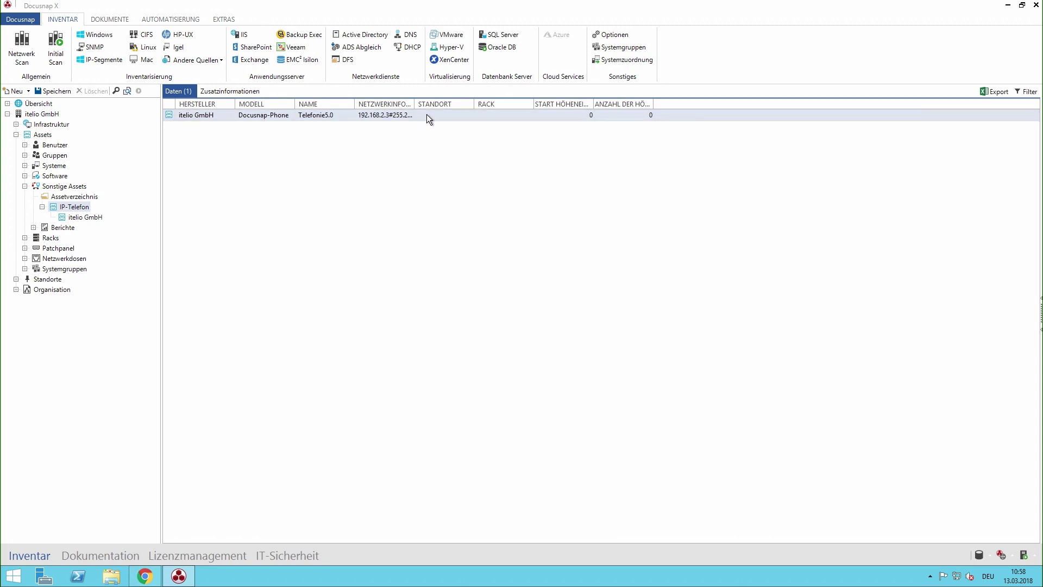
pyautogui.click(16, 125)
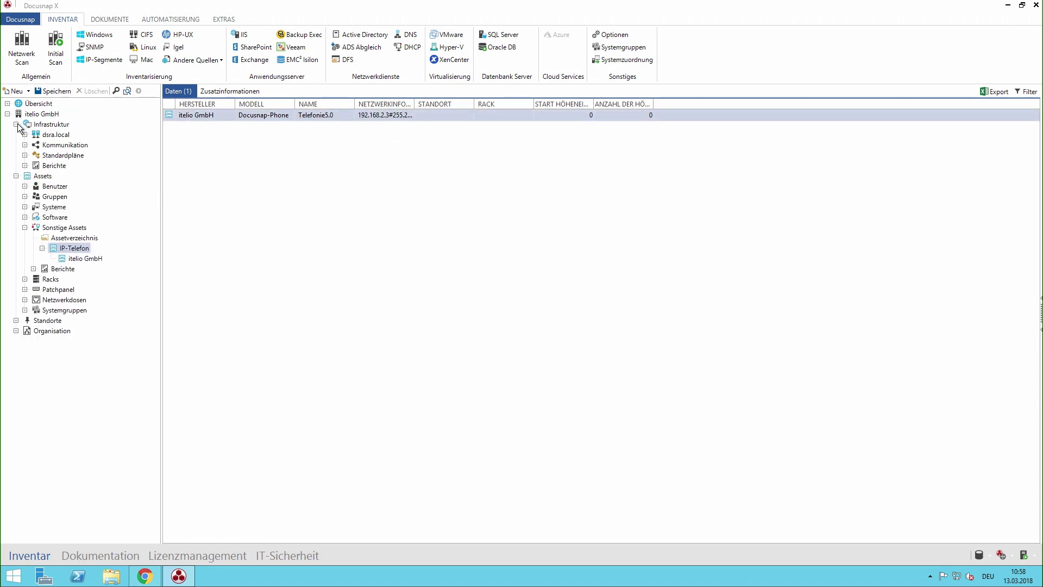
pyautogui.click(25, 155)
pyautogui.click(69, 167)
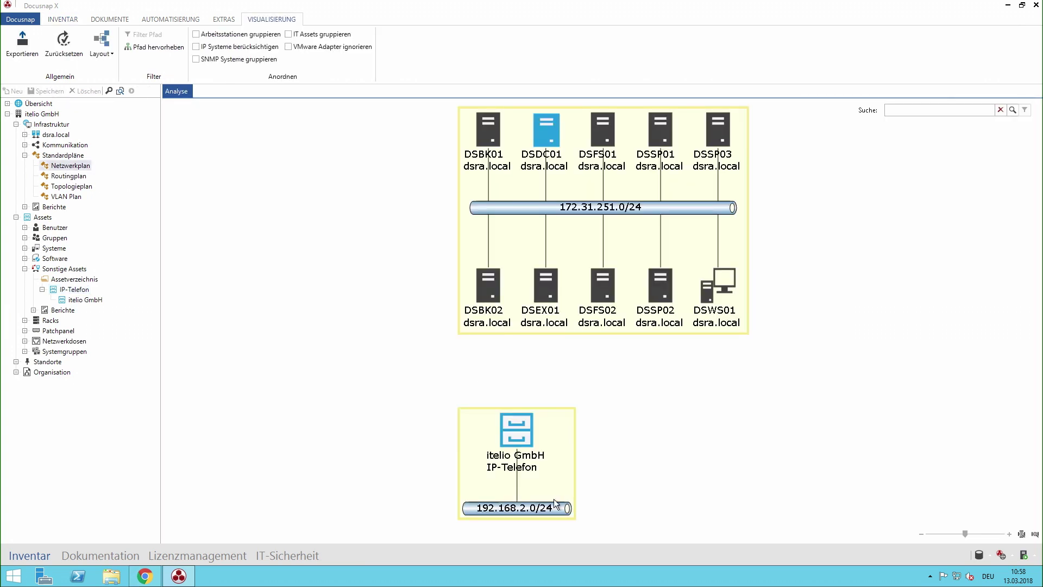
# - Examine the IP phone's subnet and the dsra.local subnet in the network plan
pyautogui.moveTo(403, 402); pyautogui.dragTo(681, 525)
pyautogui.click(740, 481)
pyautogui.moveTo(395, 137); pyautogui.dragTo(829, 315)
pyautogui.click(829, 315)
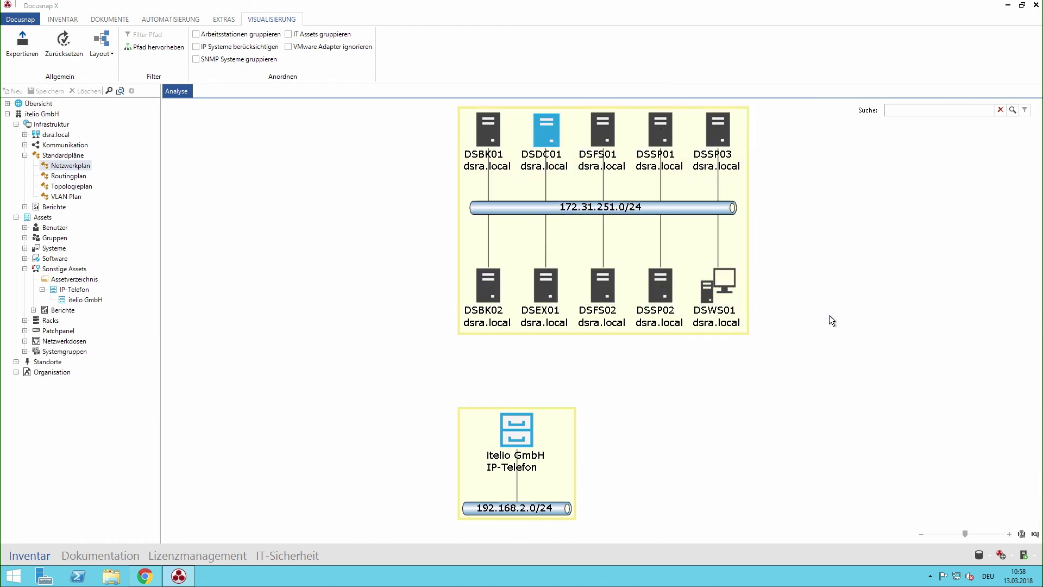